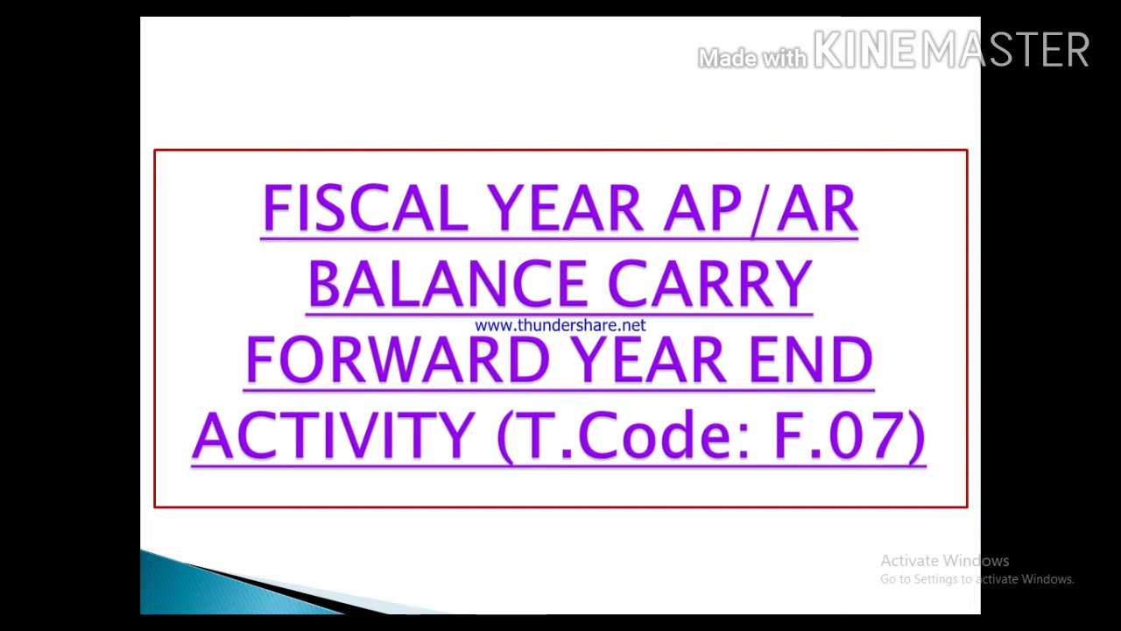
- Switch to the SAP session and start transaction F.07 (Carry Forward Receivables/Payables)
key("alt+Tab")
key("alt+Tab")
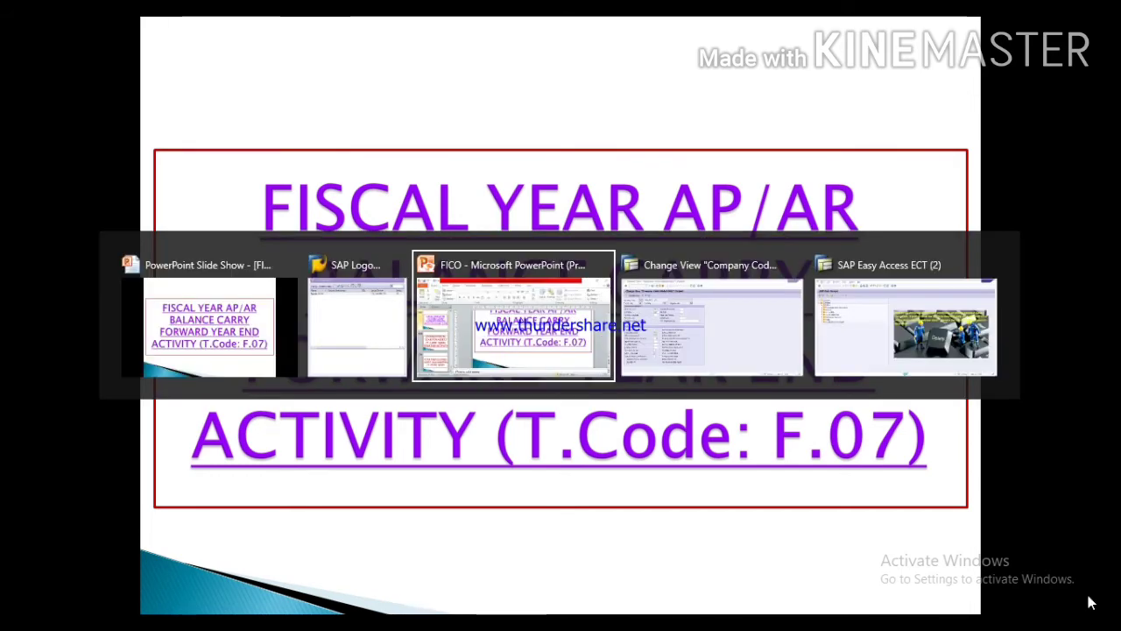
key("alt+Tab")
key("alt+Tab")
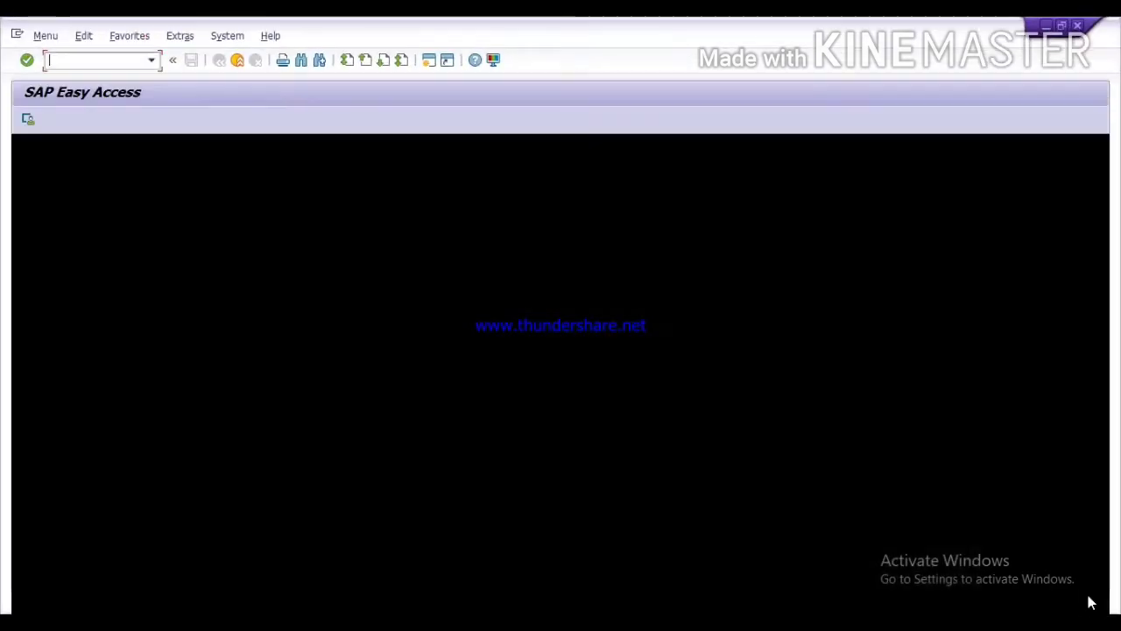
type("f")
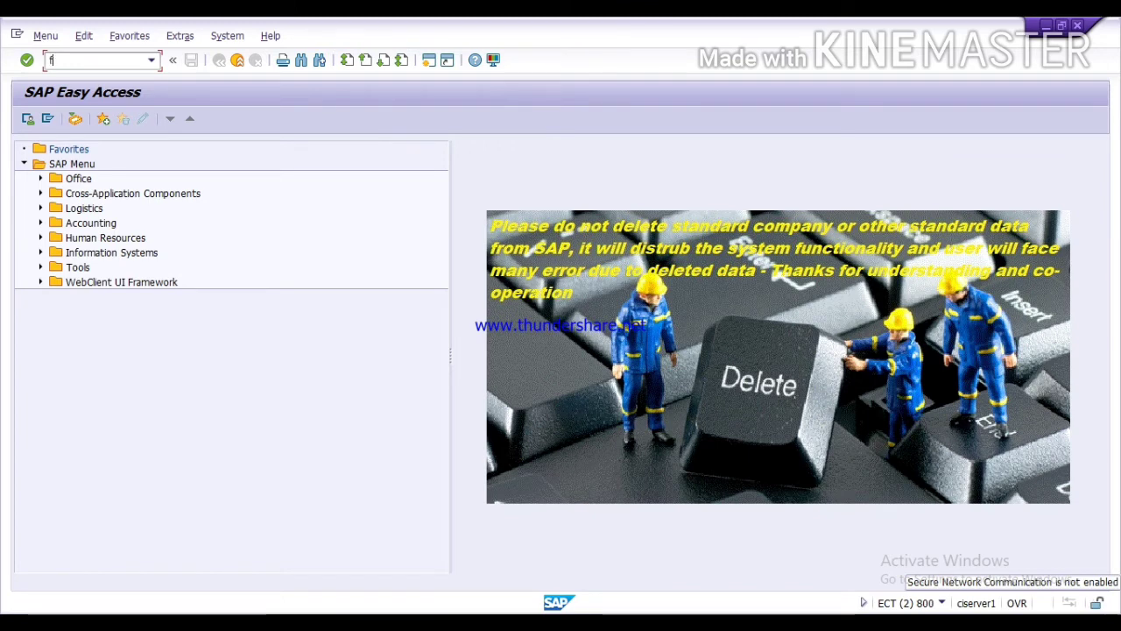
type(".07")
key("Return")
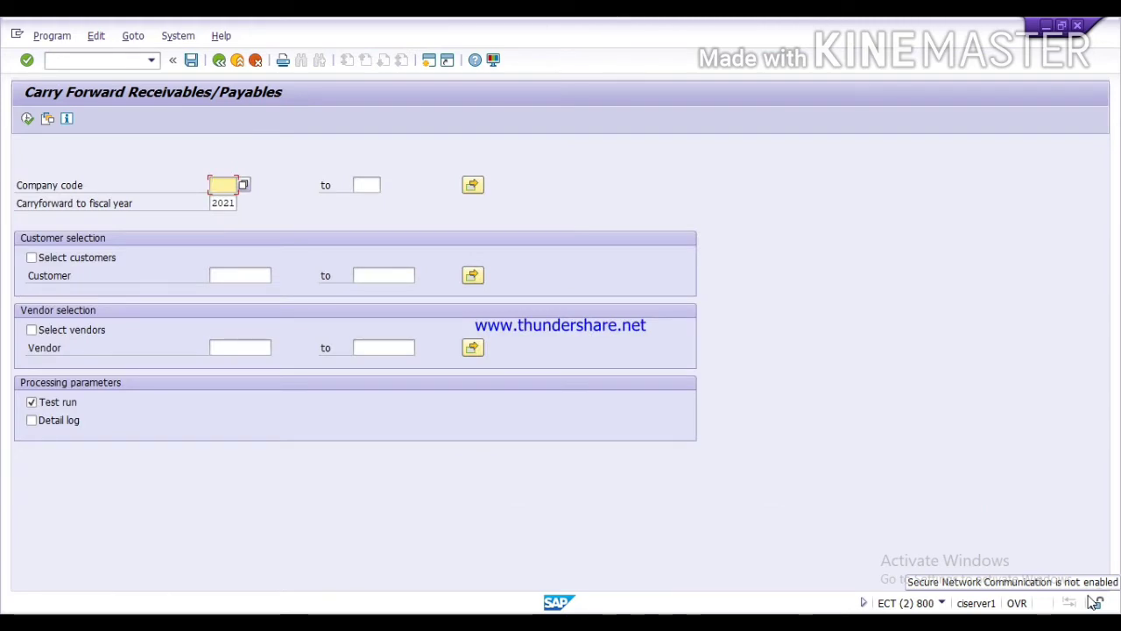
- Enter company code 'tata' and choose fiscal year 2021 from the input history
type("tata")
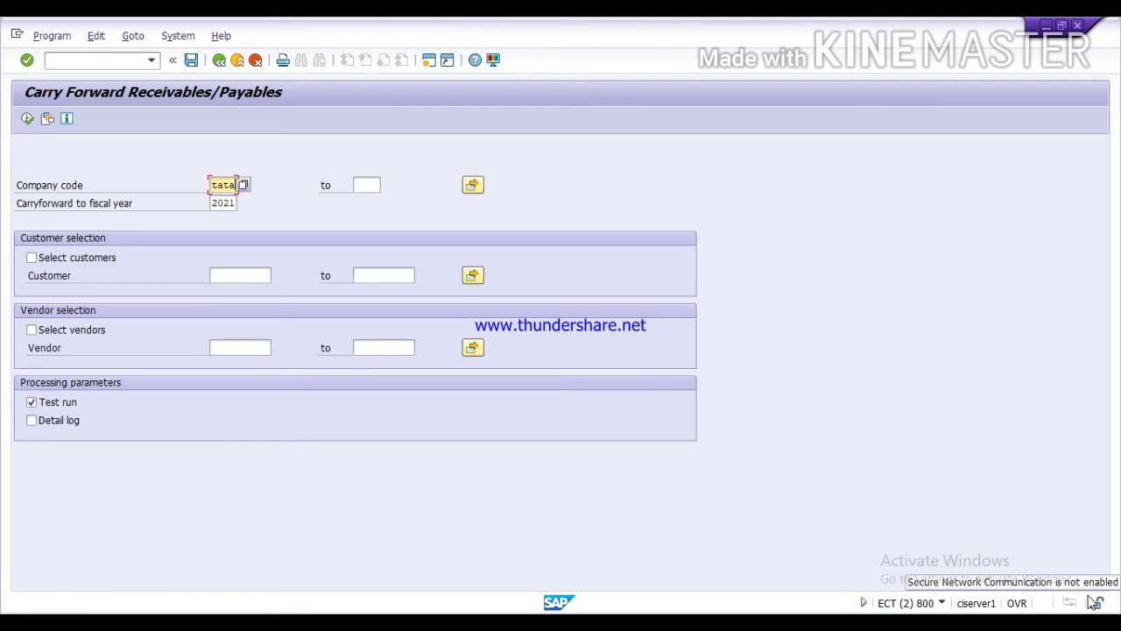
key("Tab")
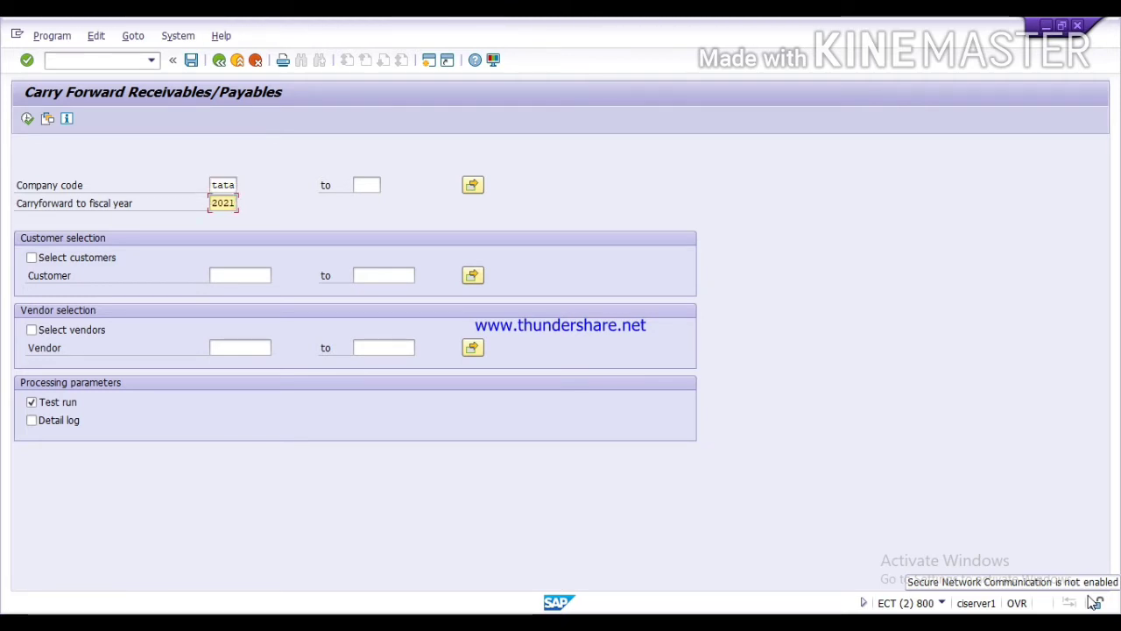
key("BackSpace")
key("BackSpace")
key("BackSpace")
key("BackSpace")
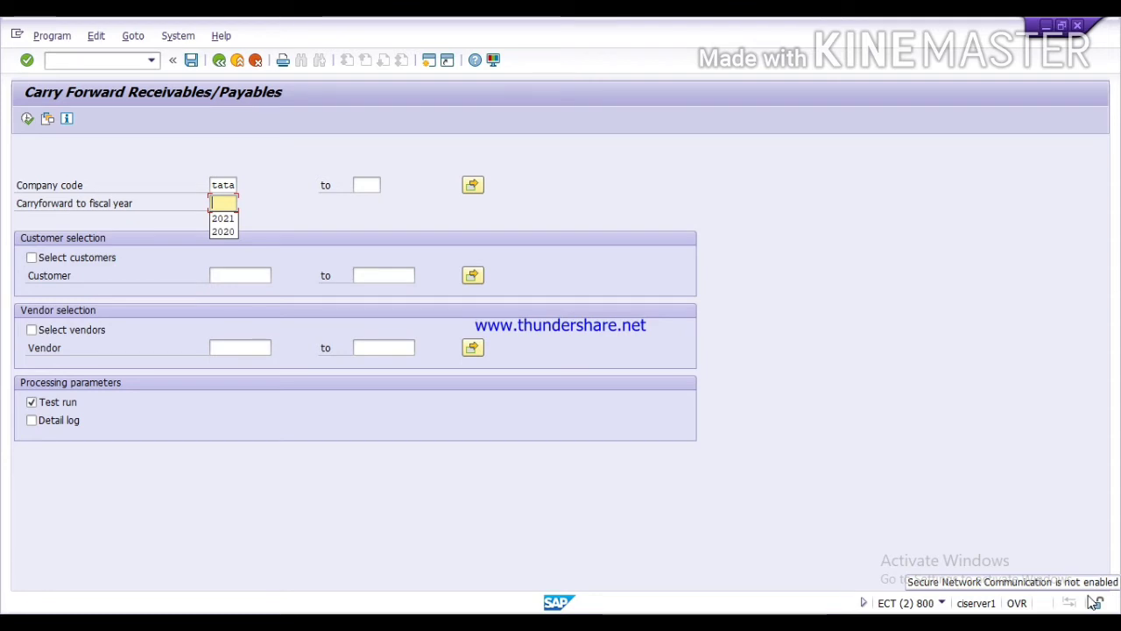
key("Down")
key("Return")
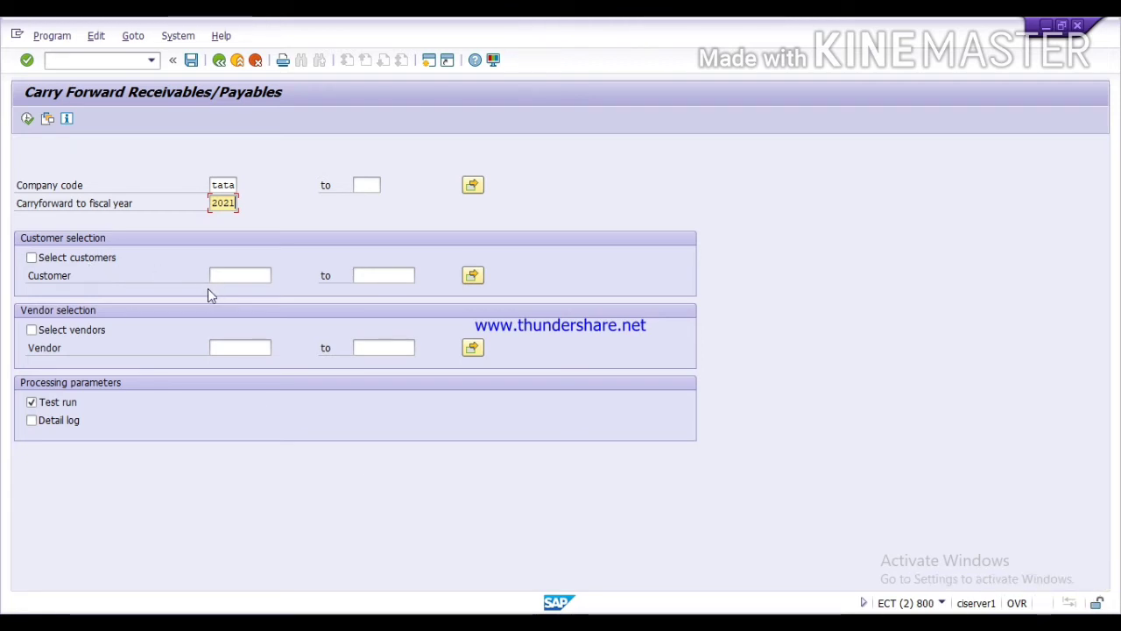
- Select both customers and vendors and execute the carry-forward test run
left_click(76, 261)
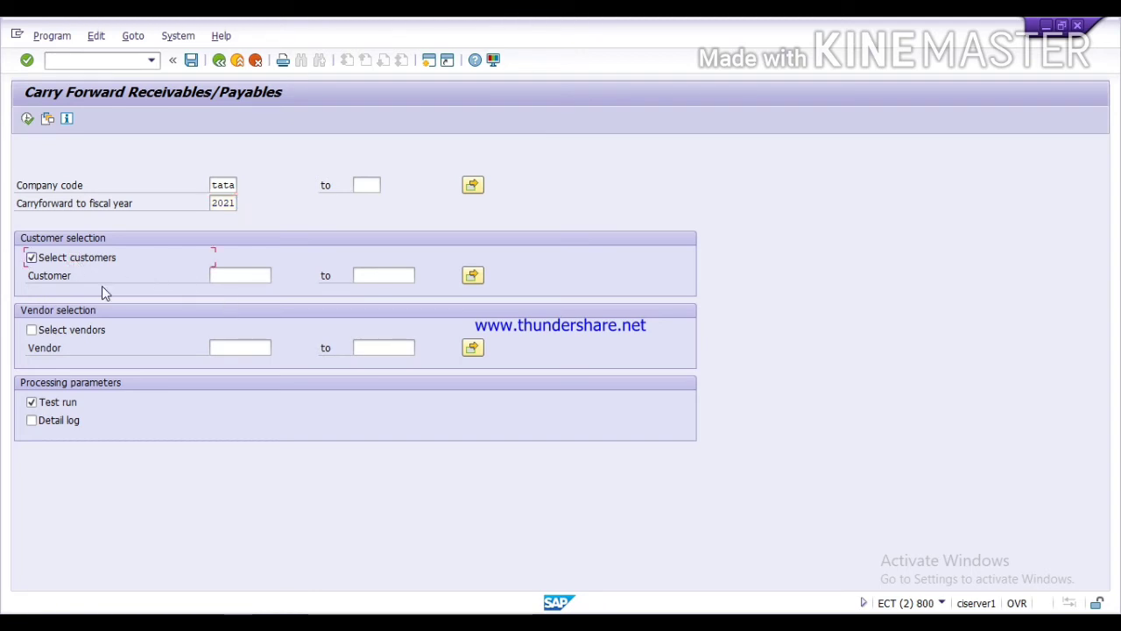
left_click(57, 331)
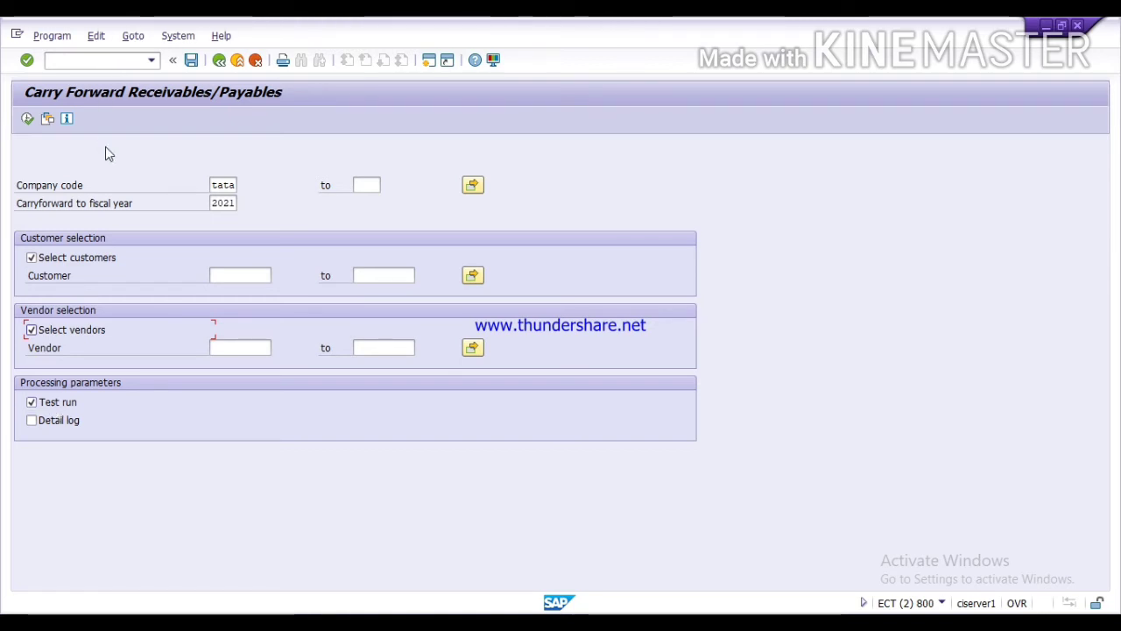
left_click(26, 119)
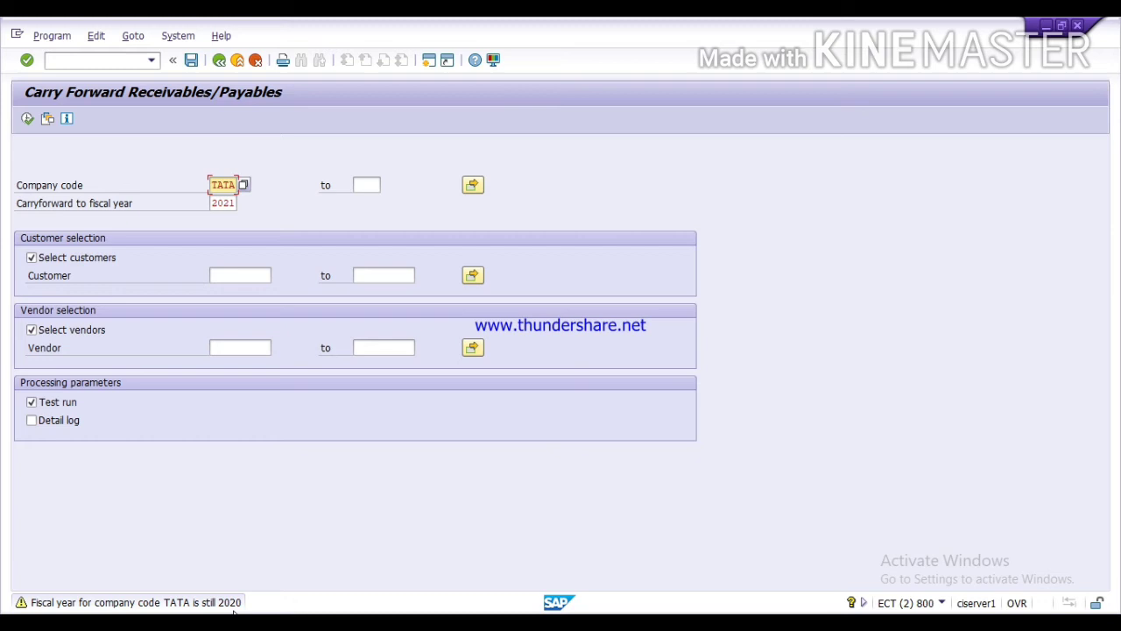
- Accept the fiscal-year-2020 warning to produce the TATA 2021 test-run statistics
key("Return")
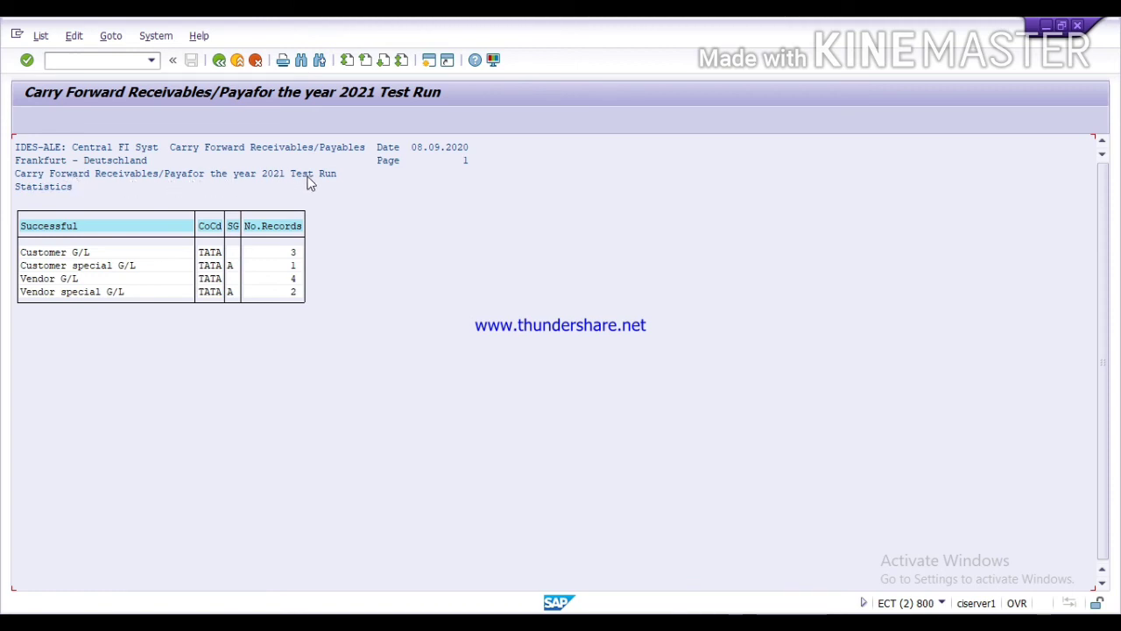
- Go back, turn off Test run, and execute the live carry forward past the warning
left_click(219, 59)
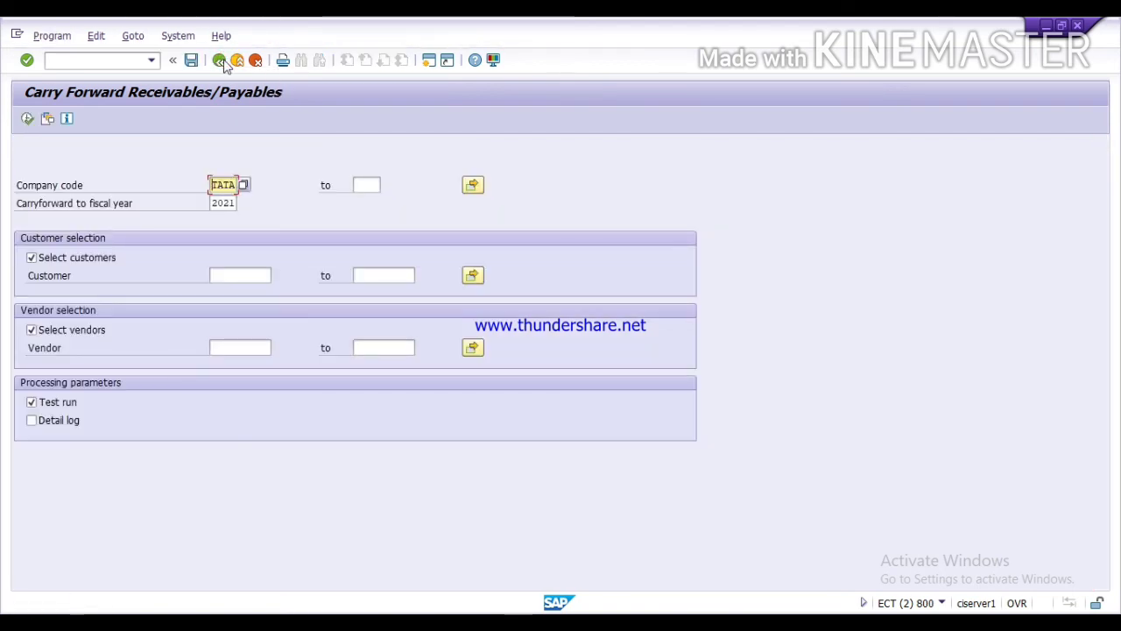
left_click(50, 406)
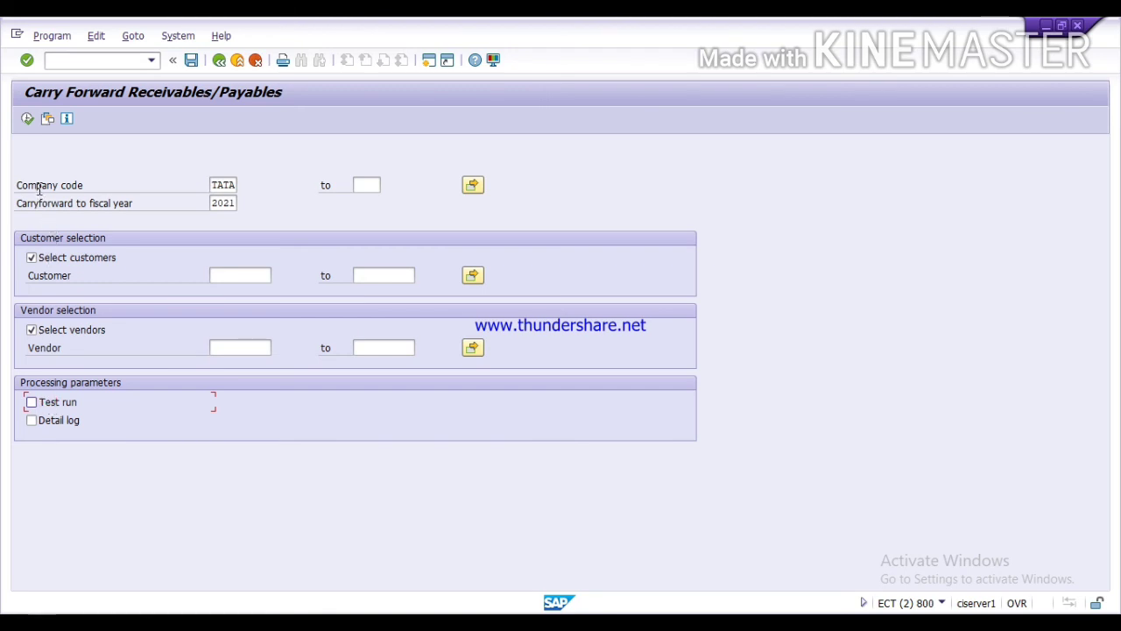
left_click(27, 119)
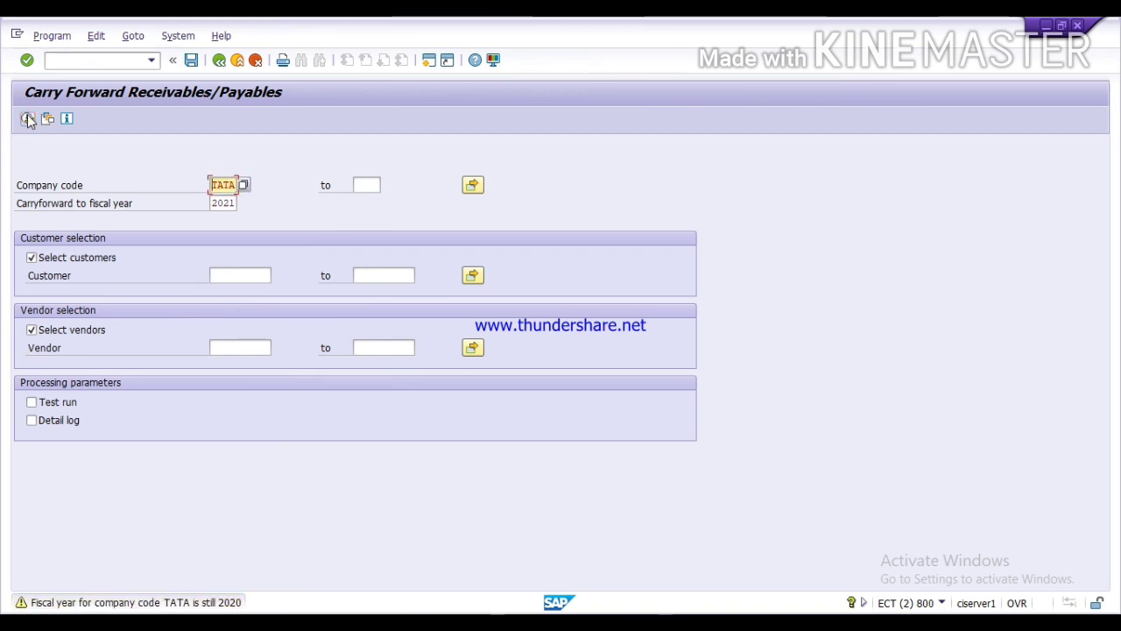
left_click(27, 119)
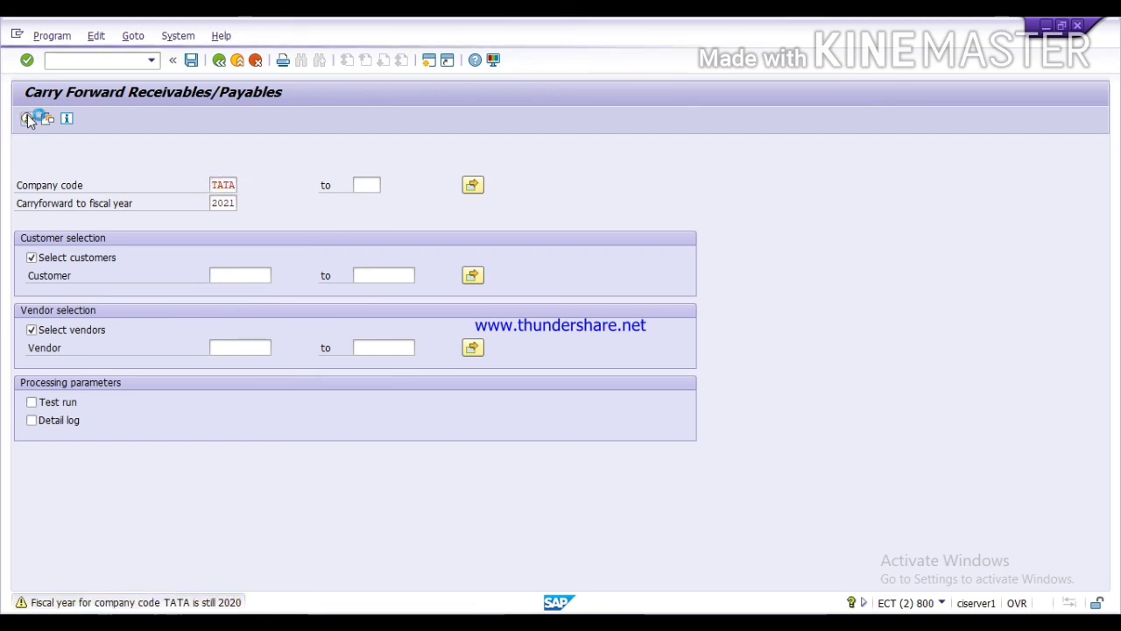